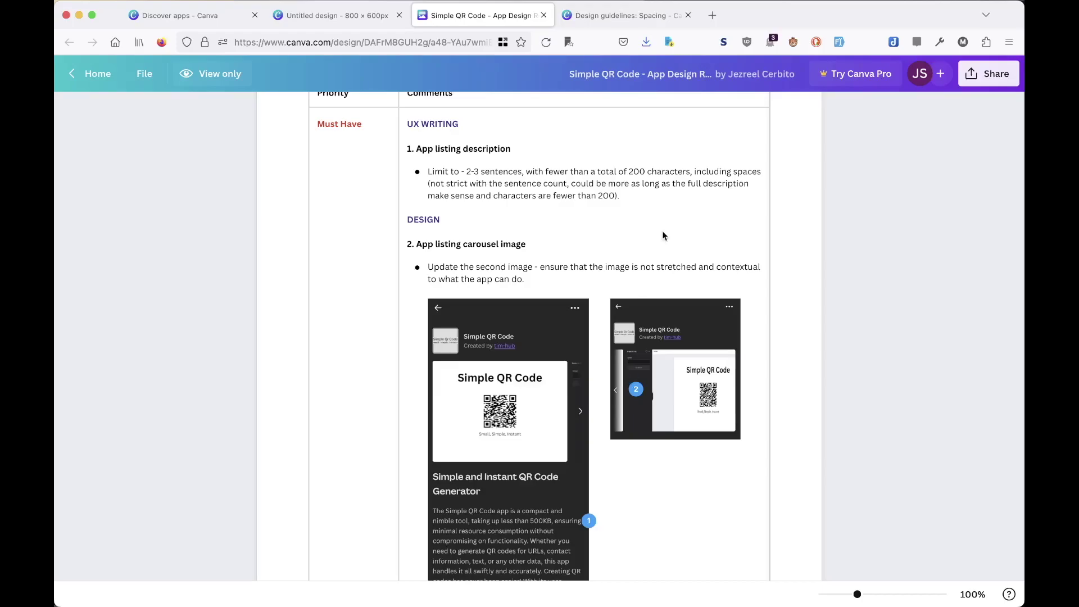
- Scroll up and down through the open page to read its content
{"action": "scroll", "coordinate": [663, 231], "scroll_direction": "up", "scroll_amount": 5}
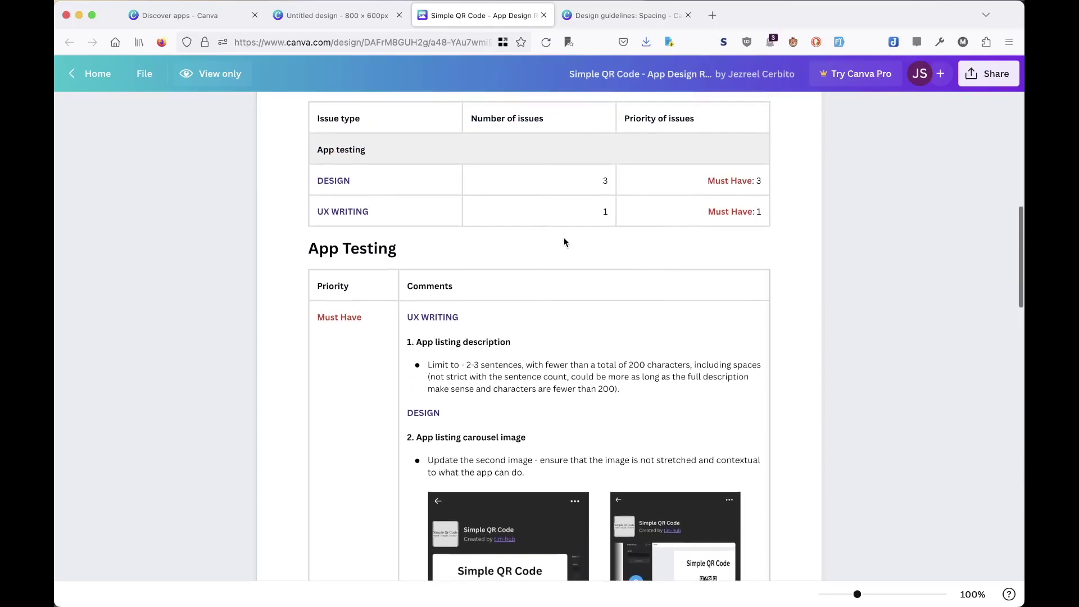
{"action": "scroll", "coordinate": [532, 372], "scroll_direction": "down", "scroll_amount": 1}
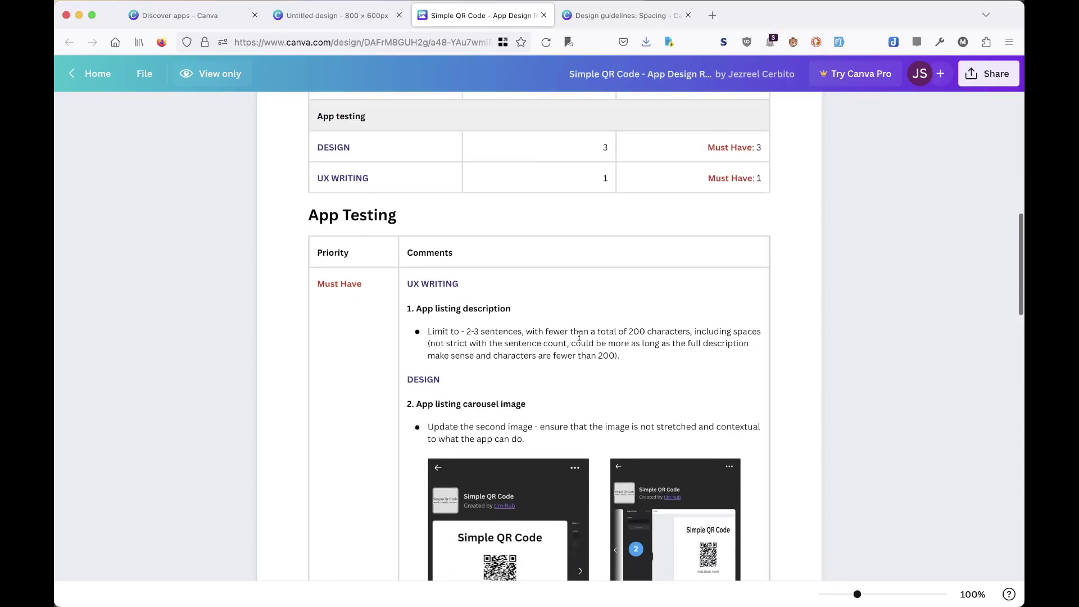
{"action": "scroll", "coordinate": [643, 358], "scroll_direction": "down", "scroll_amount": 4}
{"action": "scroll", "coordinate": [644, 358], "scroll_direction": "down", "scroll_amount": 1}
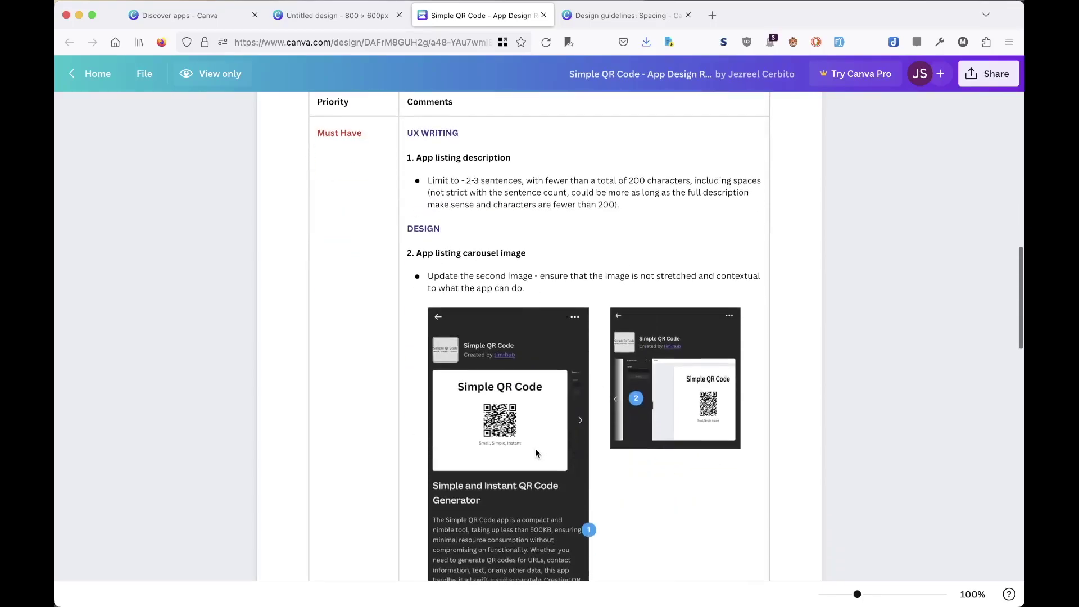
{"action": "scroll", "coordinate": [535, 453], "scroll_direction": "down", "scroll_amount": 2}
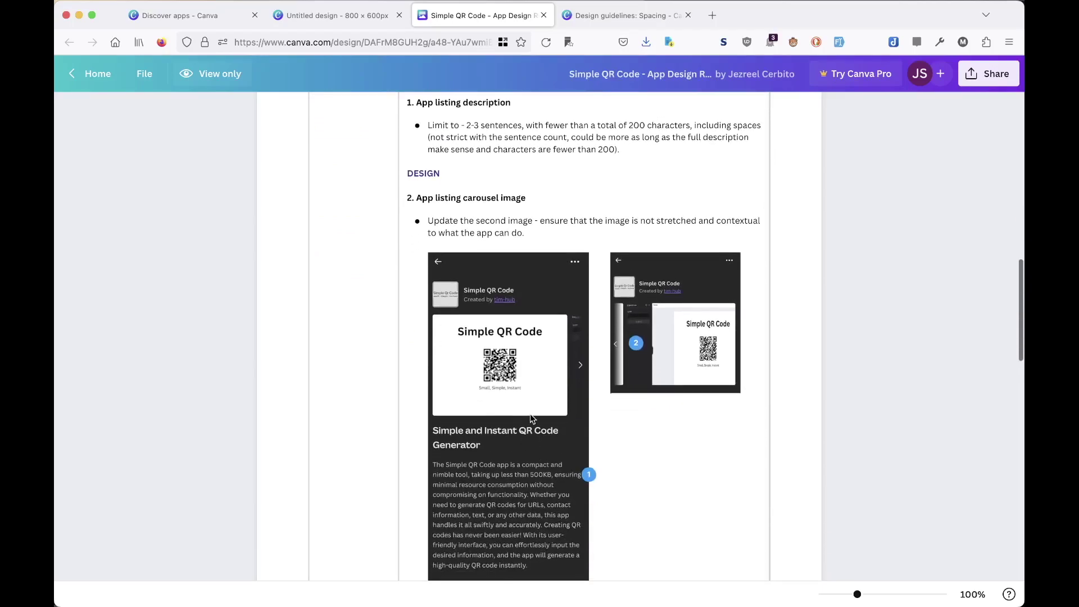
{"action": "scroll", "coordinate": [531, 414], "scroll_direction": "up", "scroll_amount": 1}
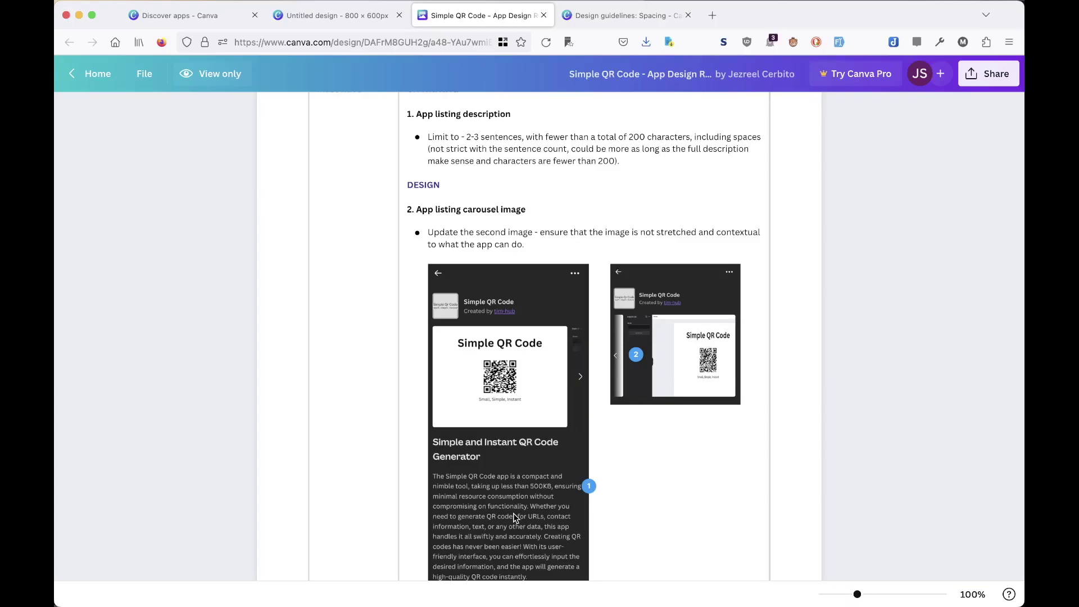
{"action": "scroll", "coordinate": [515, 517], "scroll_direction": "down", "scroll_amount": 1}
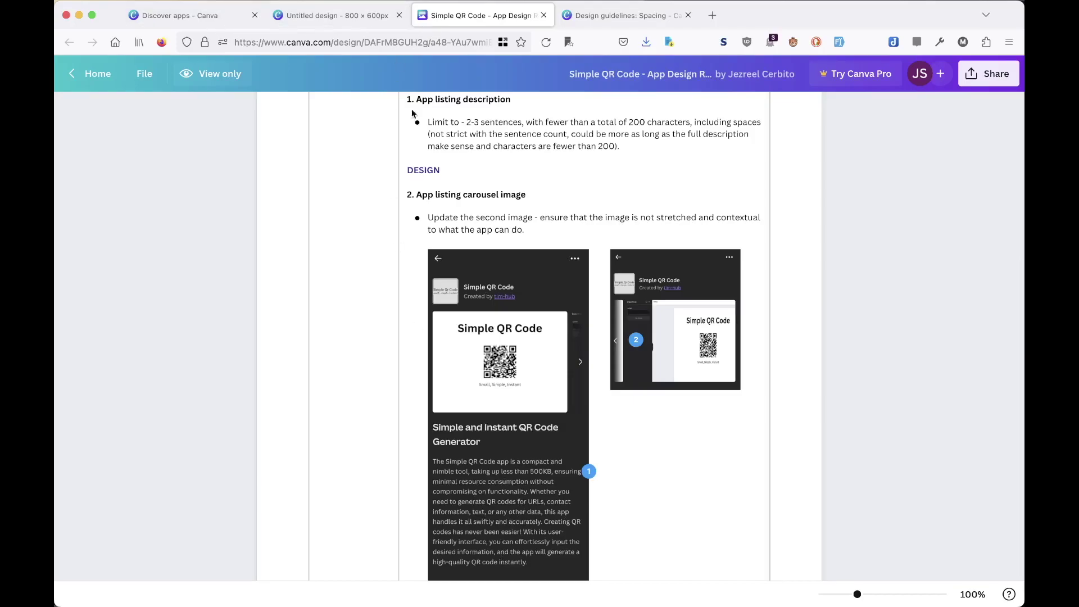
{"action": "scroll", "coordinate": [490, 380], "scroll_direction": "down", "scroll_amount": 1}
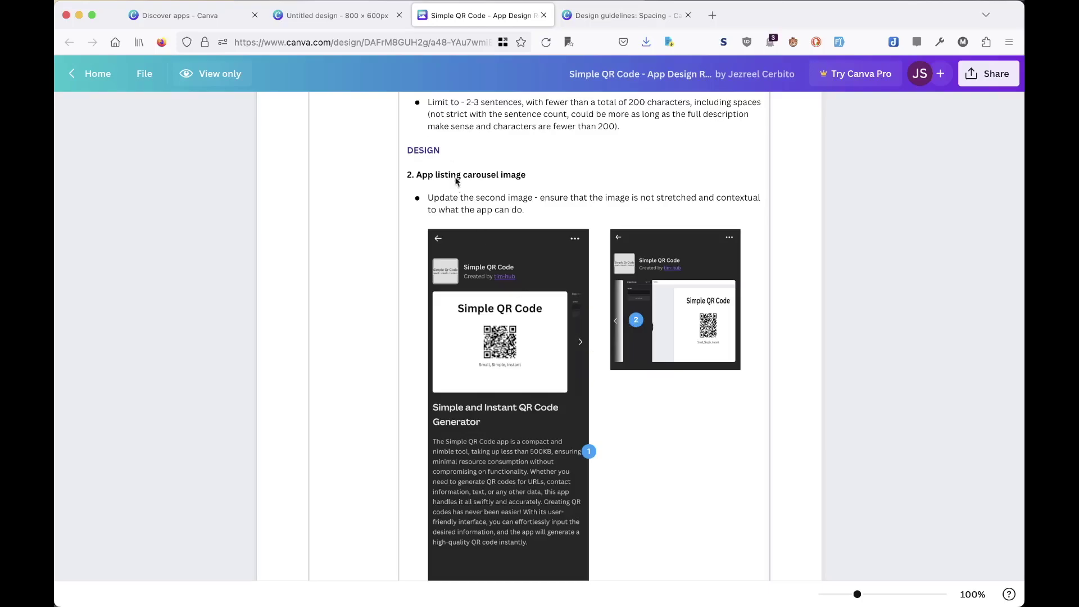
- Open the Simple QR Code listing details and scroll through its App listing assets
{"action": "left_click", "coordinate": [354, 25]}
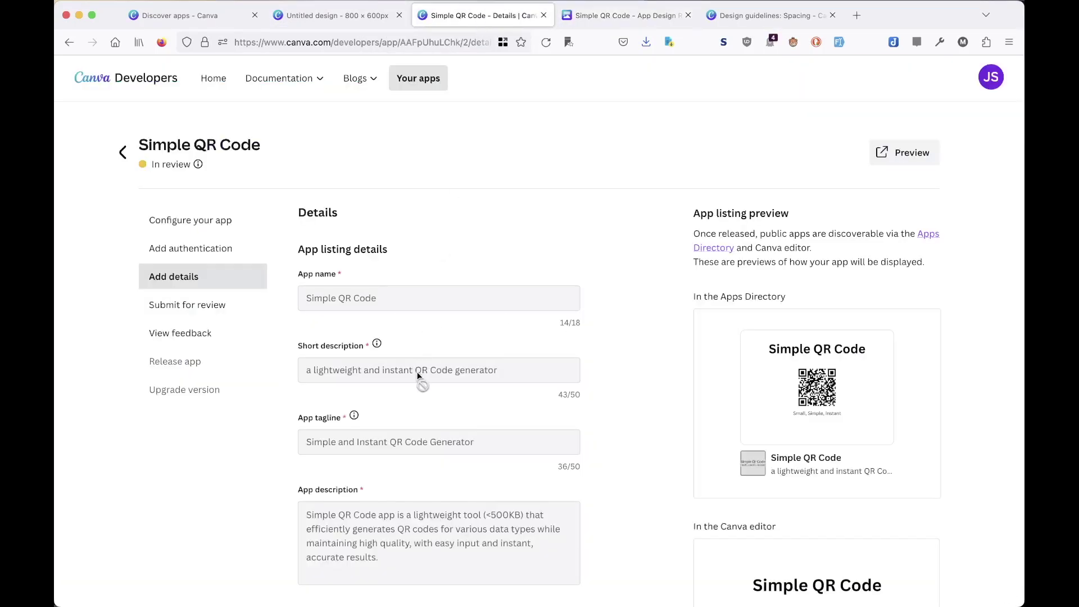
{"action": "scroll", "coordinate": [344, 414], "scroll_direction": "down", "scroll_amount": 3}
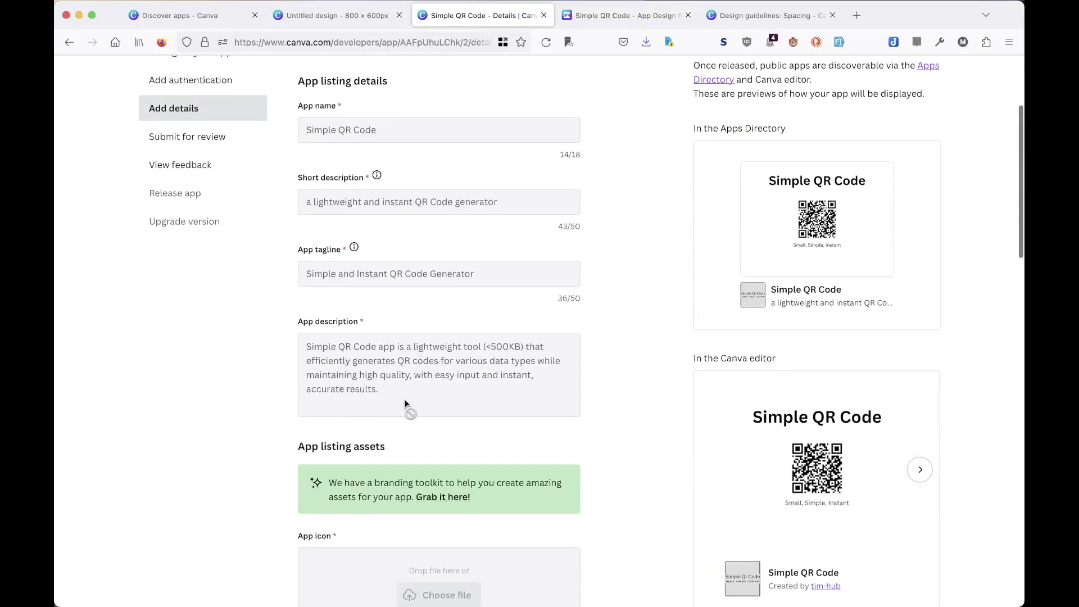
{"action": "scroll", "coordinate": [428, 373], "scroll_direction": "up", "scroll_amount": 3}
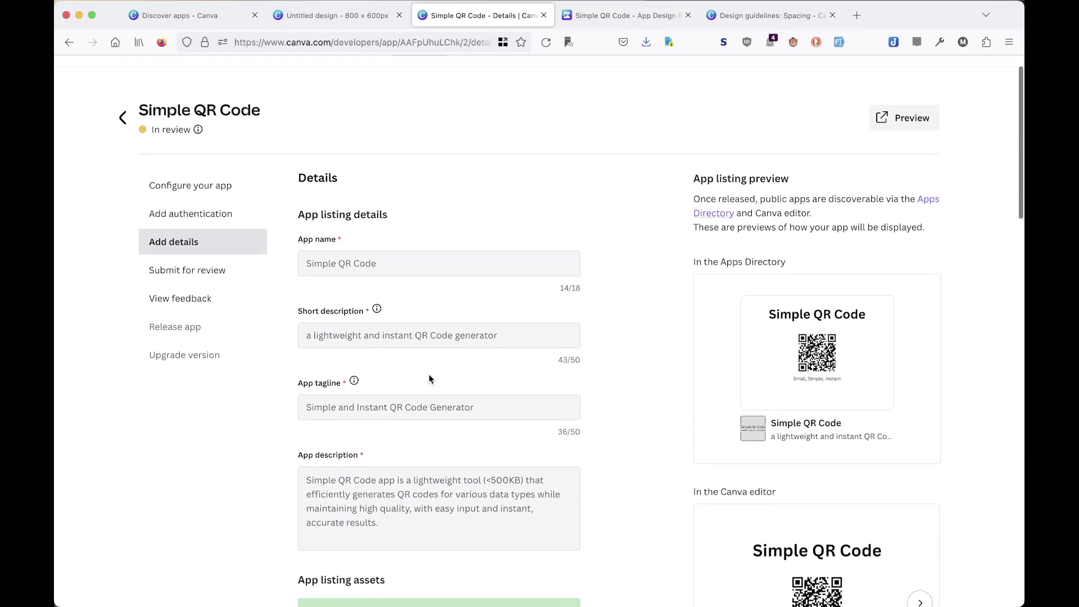
{"action": "scroll", "coordinate": [430, 377], "scroll_direction": "down", "scroll_amount": 5}
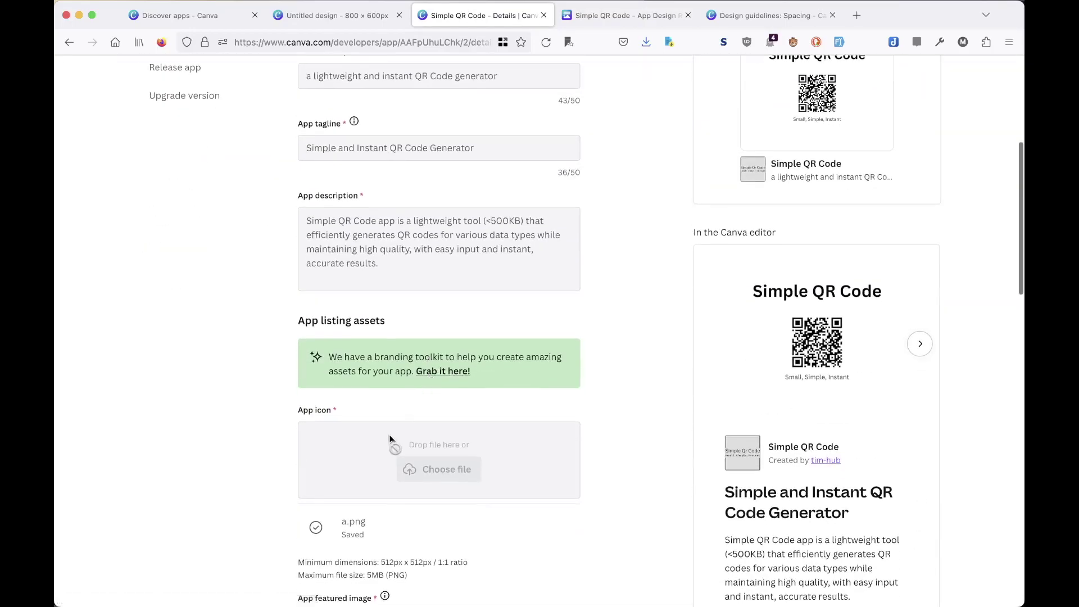
{"action": "scroll", "coordinate": [513, 368], "scroll_direction": "down", "scroll_amount": 9}
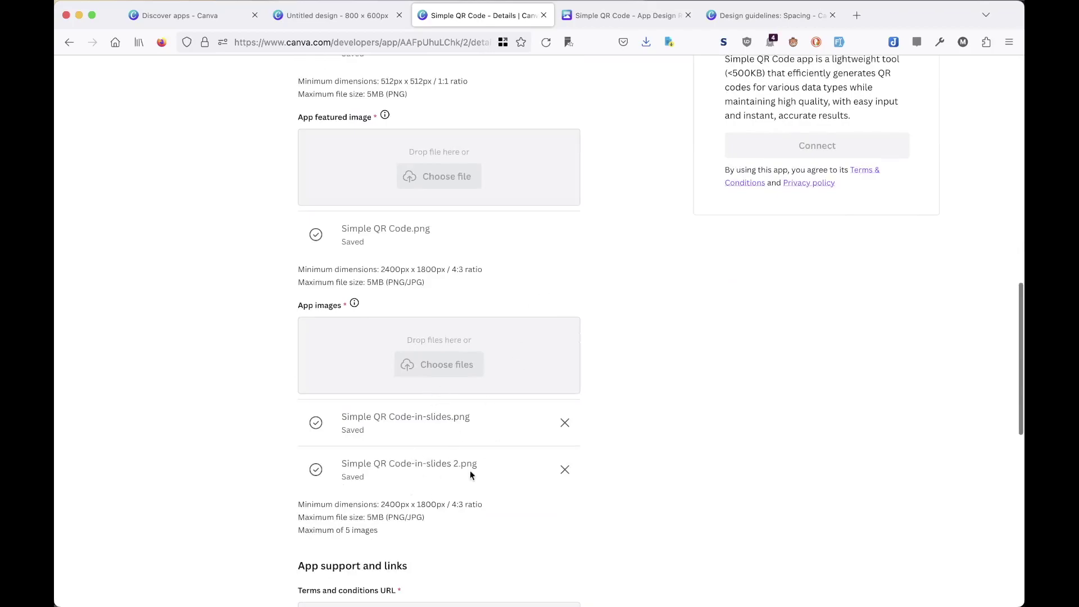
{"action": "scroll", "coordinate": [525, 462], "scroll_direction": "up", "scroll_amount": 3}
{"action": "scroll", "coordinate": [652, 349], "scroll_direction": "up", "scroll_amount": 5}
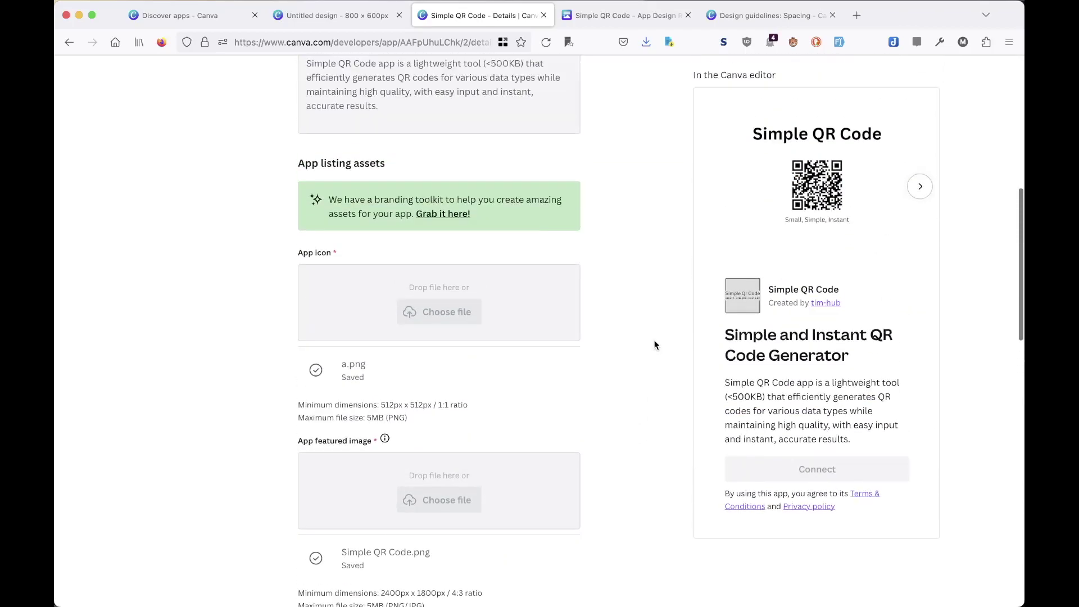
- Step the preview carousel forward to the Simple Elegant image and back to the first slide
{"action": "left_click", "coordinate": [921, 186]}
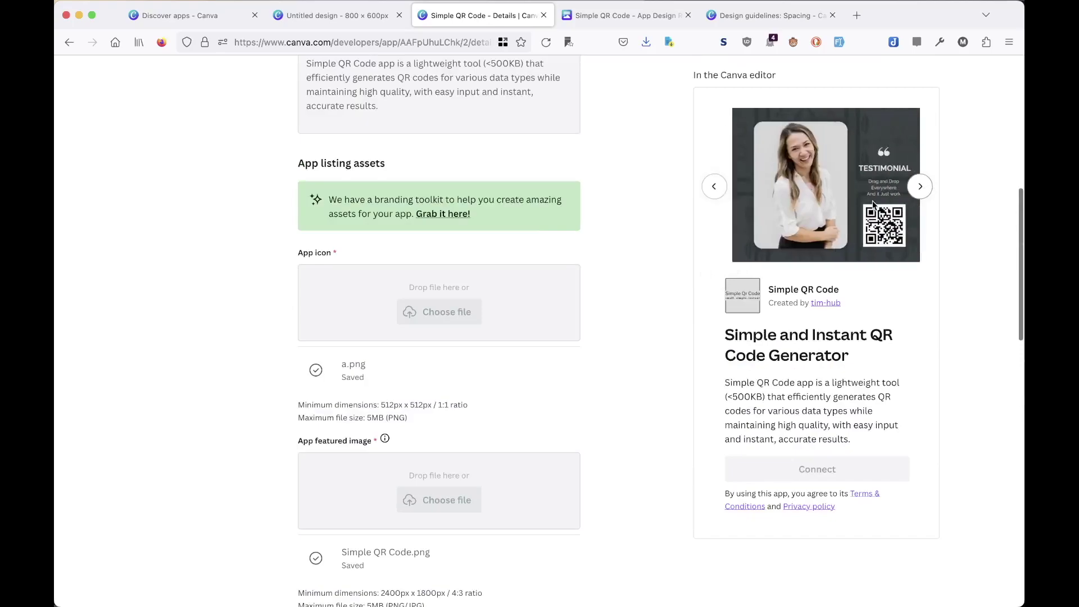
{"action": "left_click", "coordinate": [920, 187]}
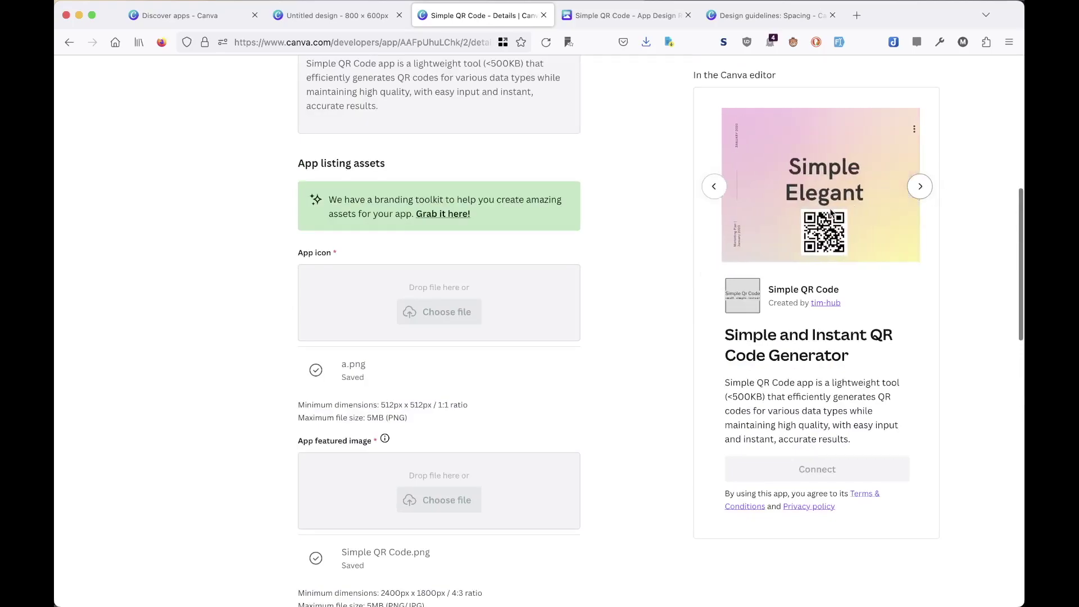
{"action": "left_click", "coordinate": [714, 189]}
{"action": "left_click", "coordinate": [715, 187]}
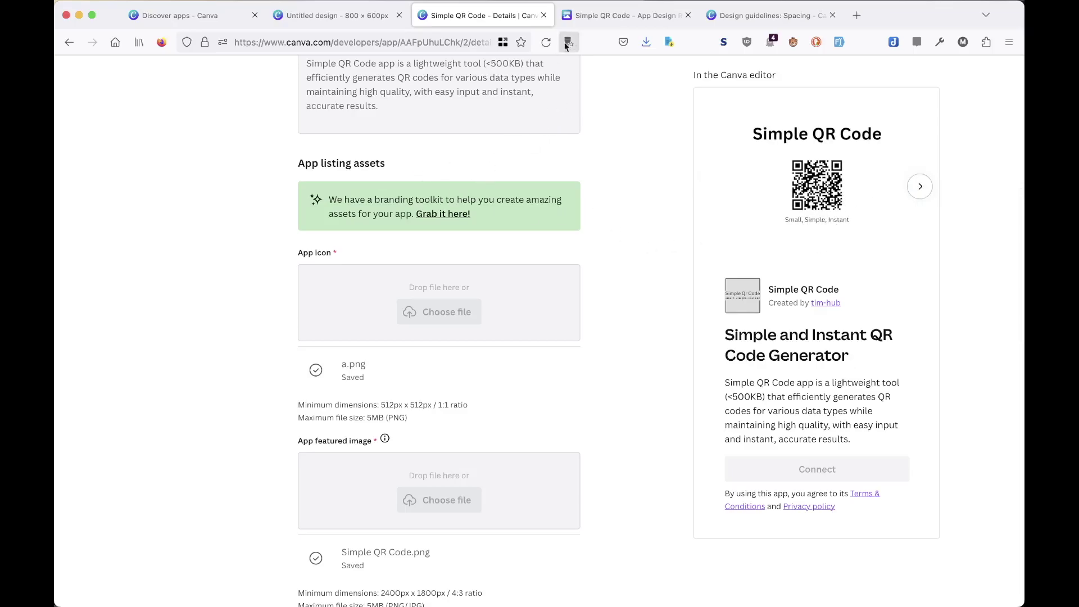
{"action": "left_click", "coordinate": [624, 16]}
- Scroll the design review down to item 3, Text field label, and item 4, Spacing between components
{"action": "scroll", "coordinate": [481, 398], "scroll_direction": "down", "scroll_amount": 8}
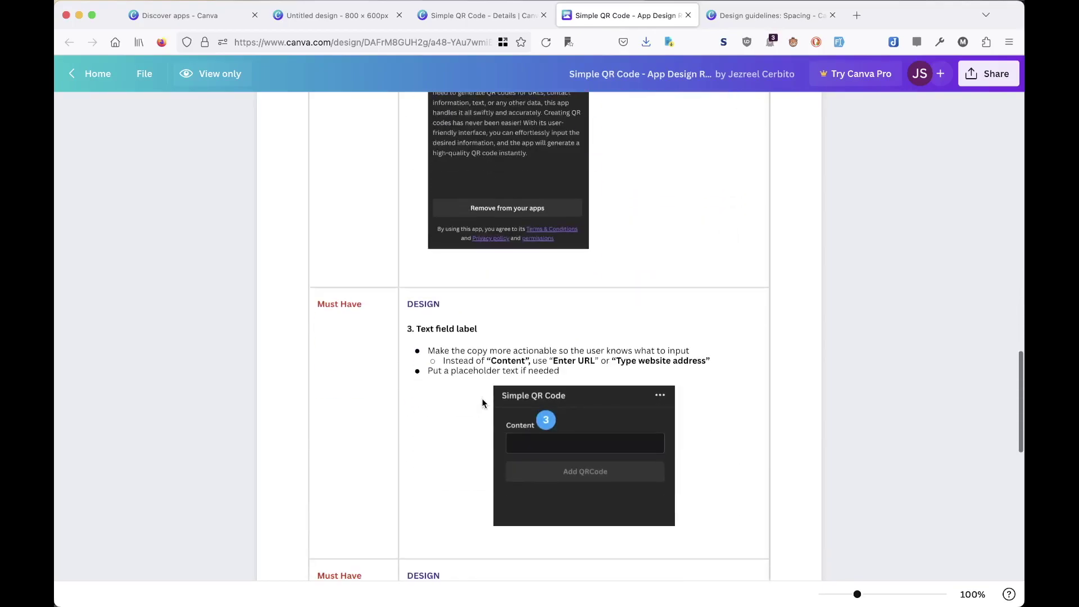
{"action": "scroll", "coordinate": [481, 398], "scroll_direction": "down", "scroll_amount": 3}
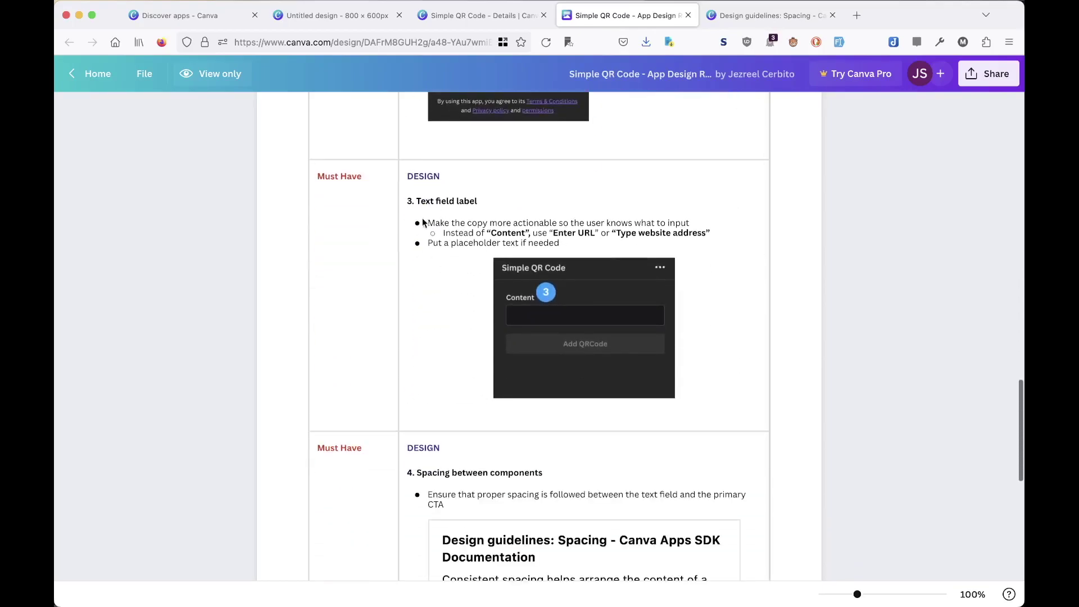
{"action": "left_click_drag", "start_coordinate": [416, 204], "coordinate": [491, 213]}
{"action": "scroll", "coordinate": [466, 358], "scroll_direction": "down", "scroll_amount": 3}
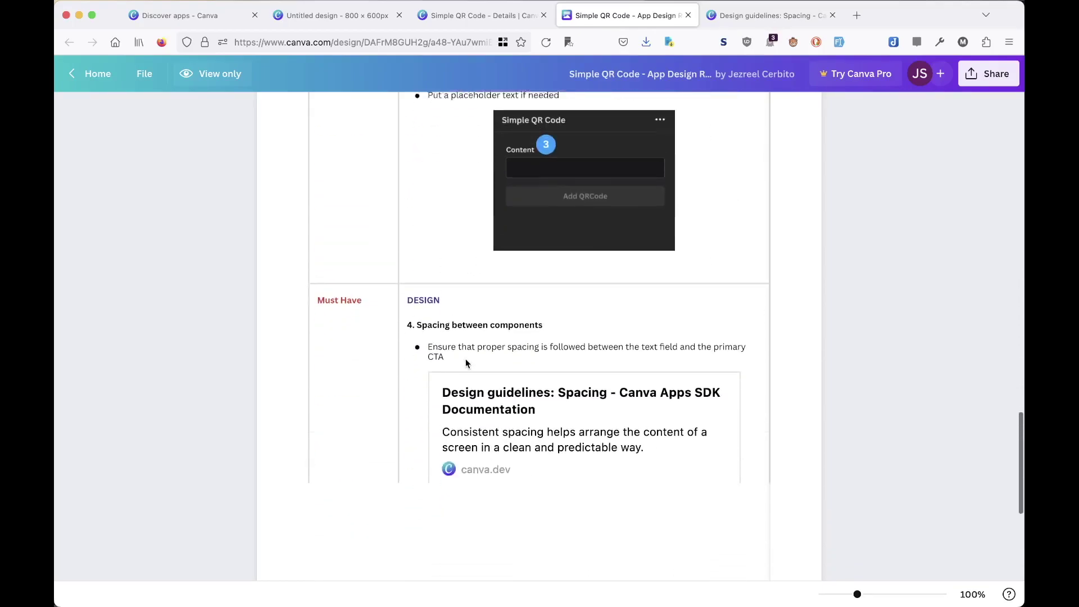
{"action": "scroll", "coordinate": [545, 535], "scroll_direction": "down", "scroll_amount": 2}
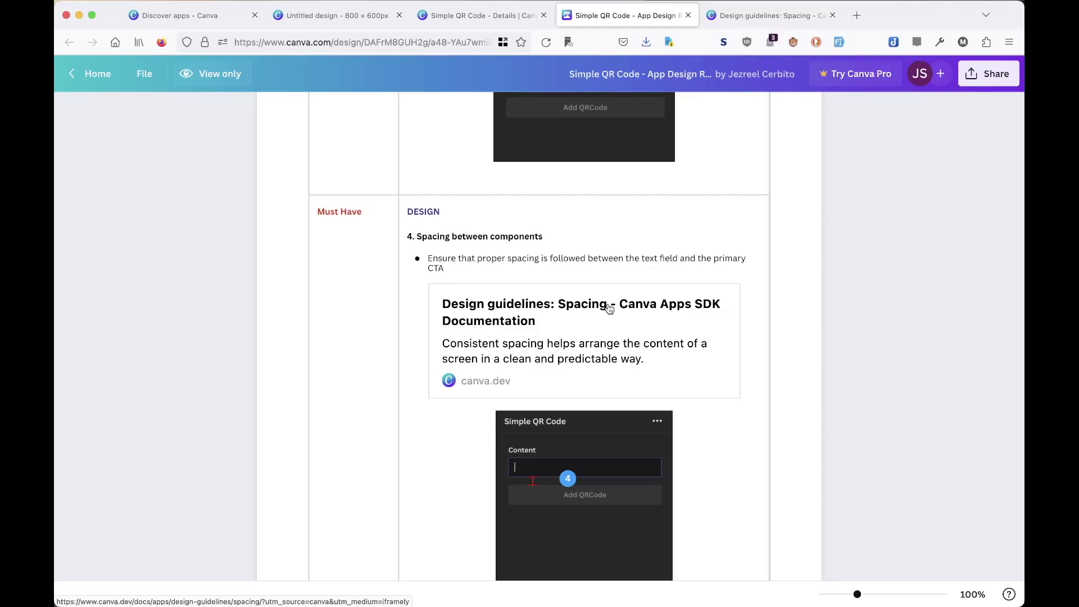
{"action": "scroll", "coordinate": [610, 308], "scroll_direction": "up", "scroll_amount": 3}
- Read the Spacing guidelines and highlight the 'Do' bullet on 4px or 8px between related components
{"action": "left_click", "coordinate": [758, 19]}
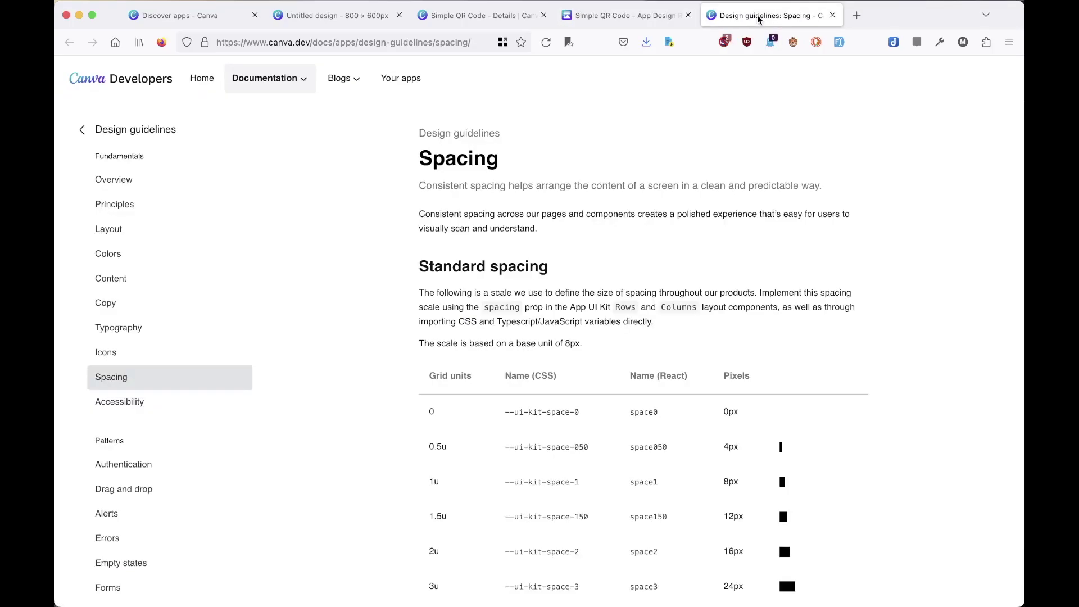
{"action": "scroll", "coordinate": [548, 362], "scroll_direction": "down", "scroll_amount": 3}
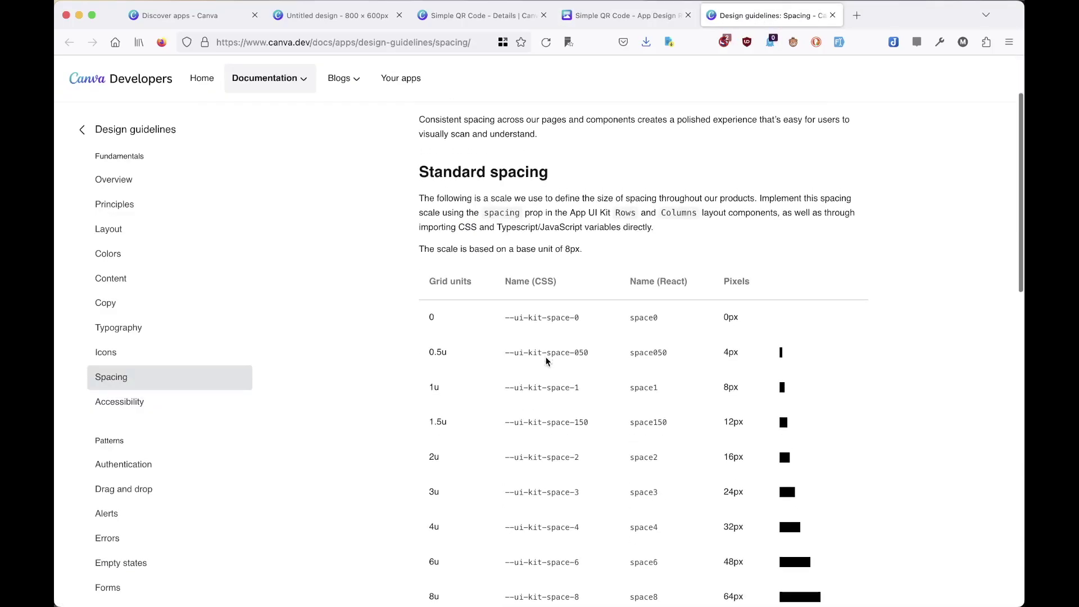
{"action": "scroll", "coordinate": [549, 361], "scroll_direction": "down", "scroll_amount": 7}
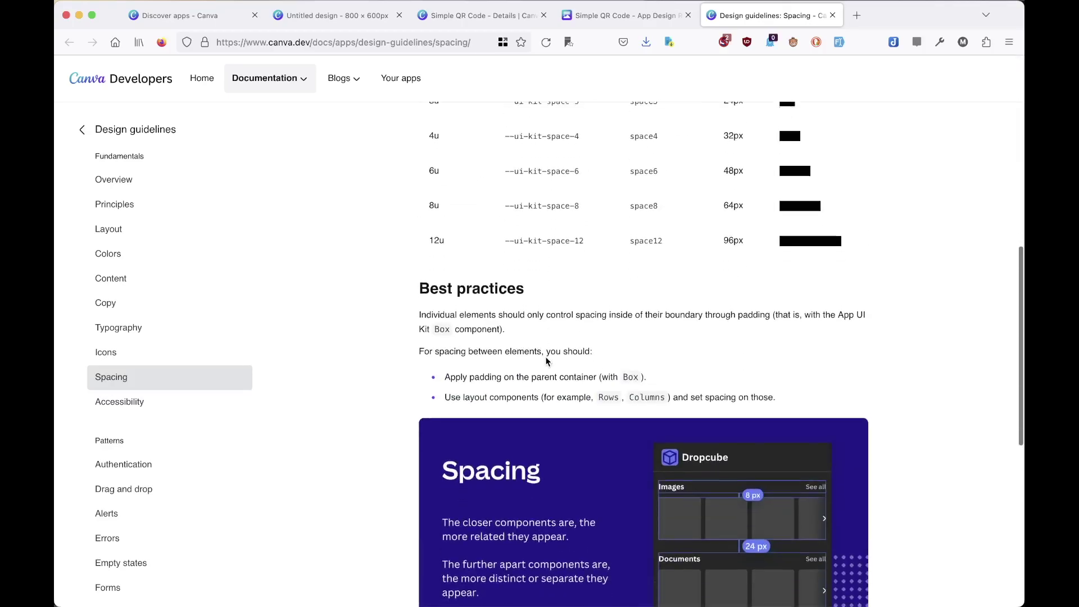
{"action": "scroll", "coordinate": [548, 362], "scroll_direction": "down", "scroll_amount": 3}
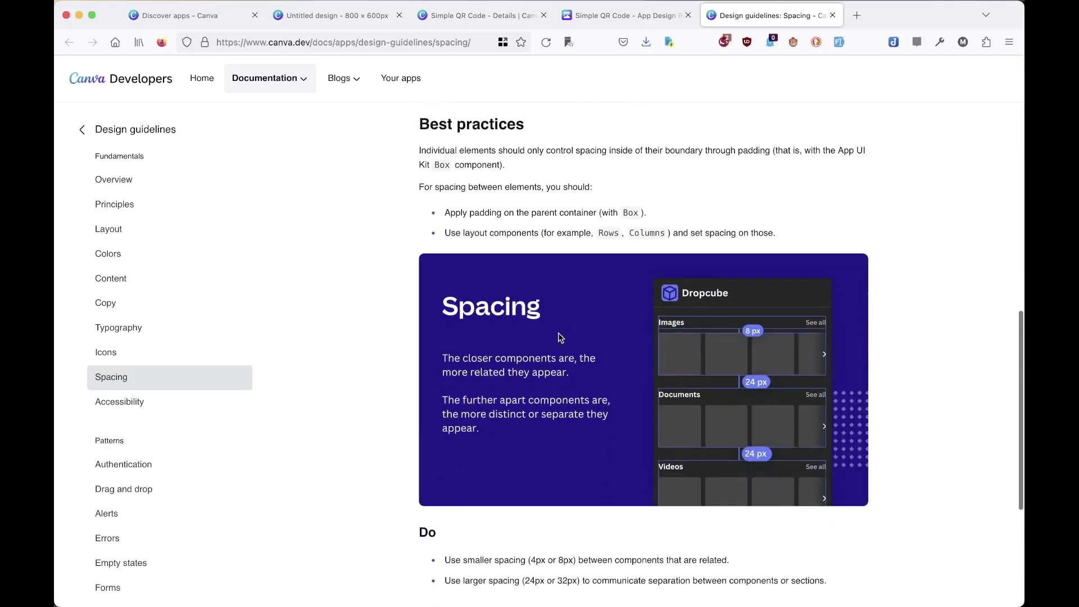
{"action": "scroll", "coordinate": [562, 317], "scroll_direction": "down", "scroll_amount": 3}
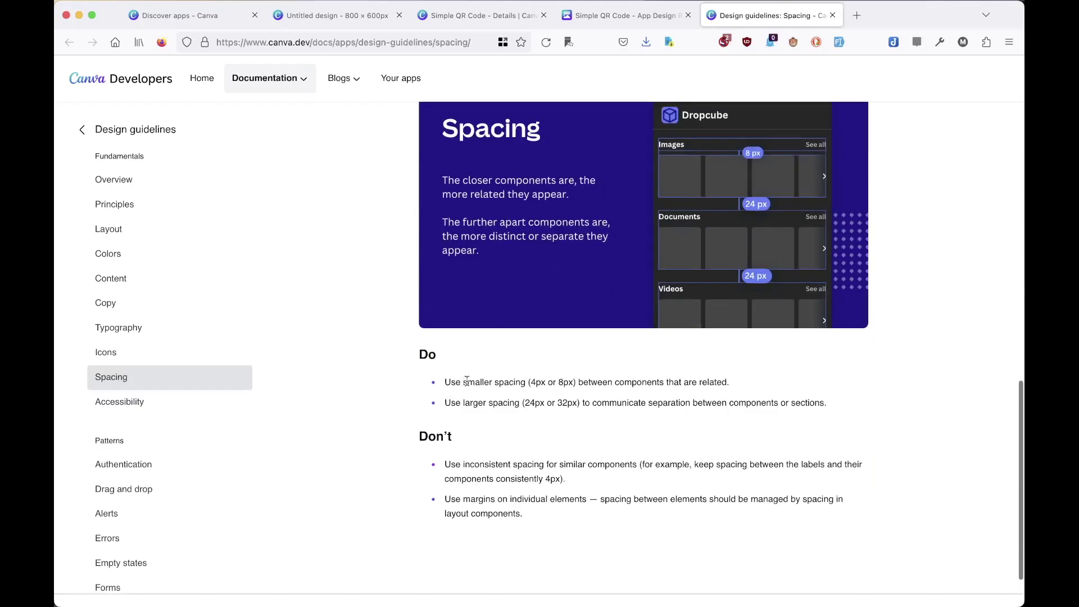
{"action": "left_click_drag", "start_coordinate": [444, 383], "coordinate": [739, 388]}
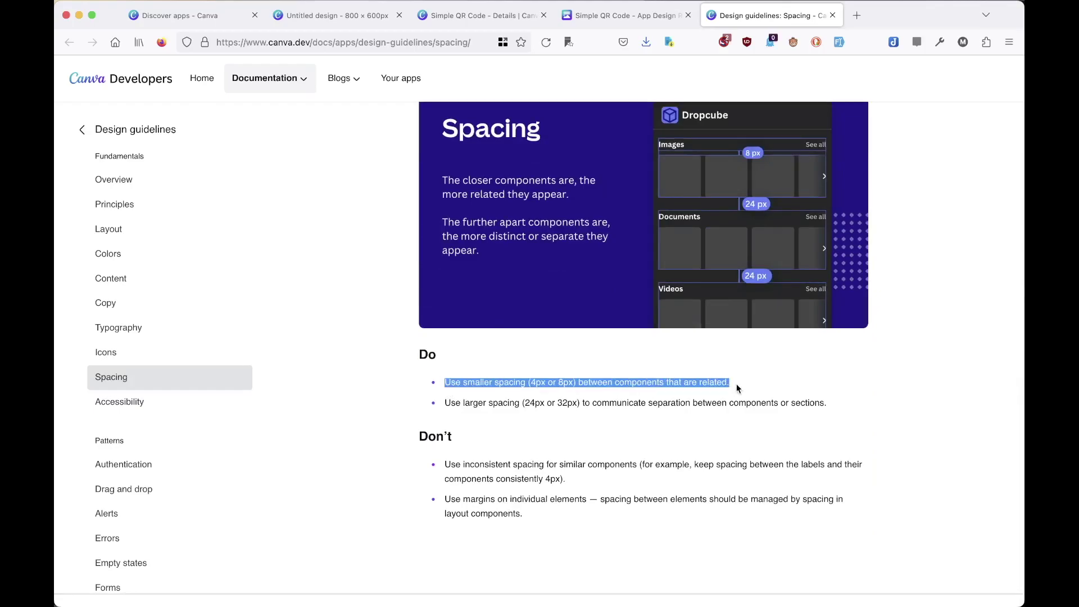
{"action": "left_click", "coordinate": [484, 14]}
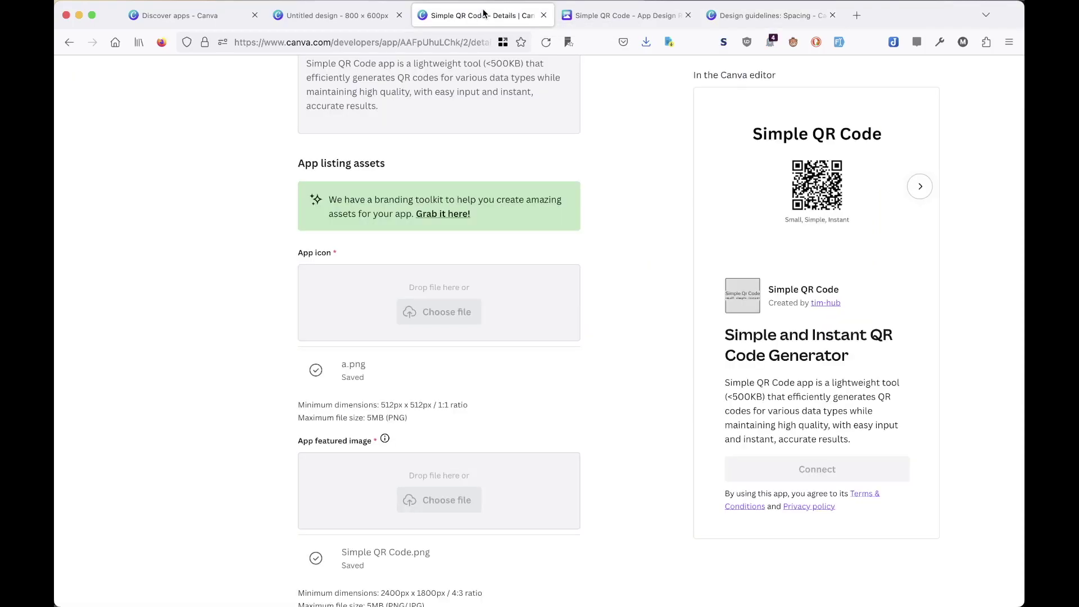
- Verify the Untitled design's app panel shows the 'Enter URL' label and placeholder, then return to the review
{"action": "left_click", "coordinate": [337, 15]}
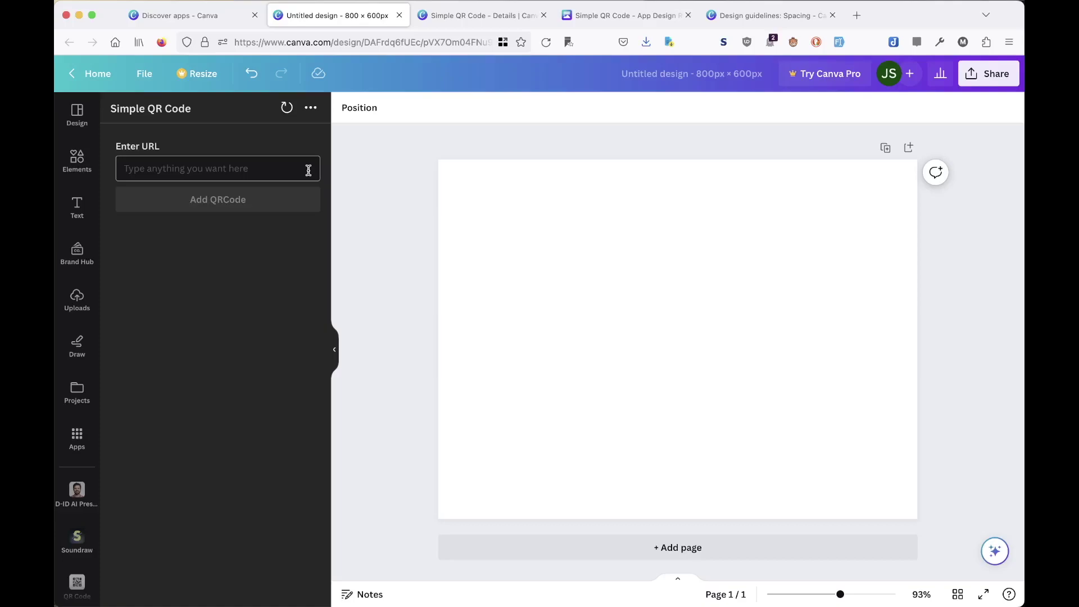
{"action": "left_click", "coordinate": [606, 16]}
- Return to the design showing the Simple QR Code app panel
{"action": "scroll", "coordinate": [488, 370], "scroll_direction": "up", "scroll_amount": 2}
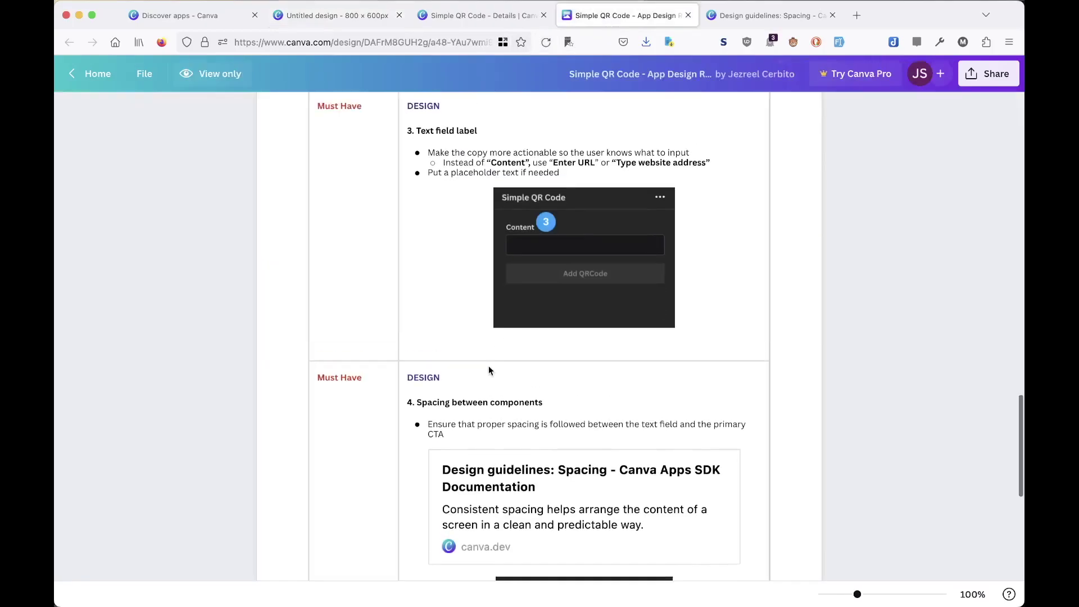
{"action": "scroll", "coordinate": [488, 370], "scroll_direction": "down", "scroll_amount": 3}
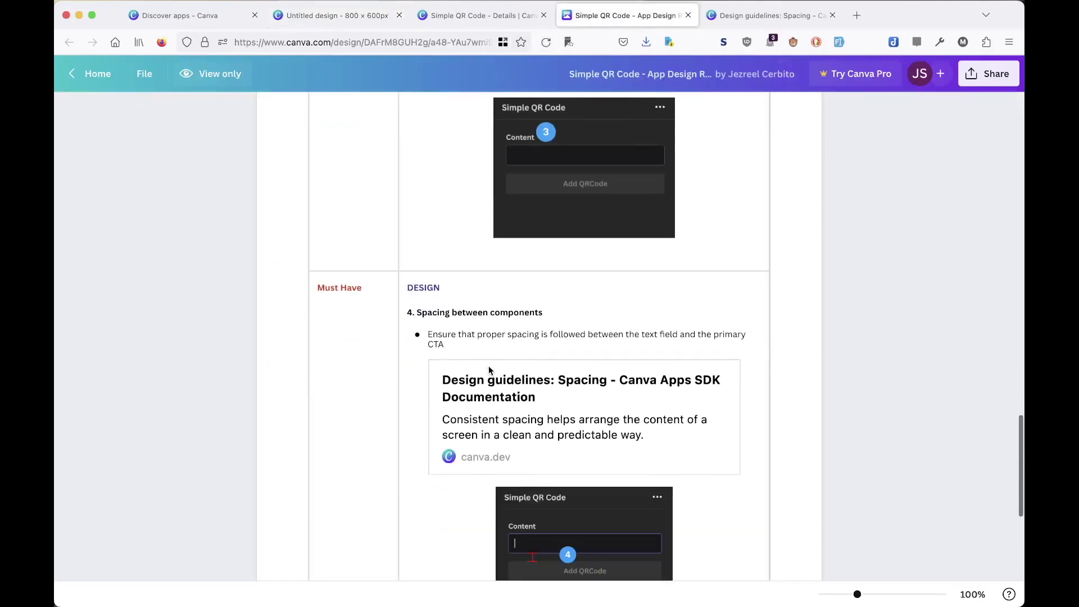
{"action": "left_click", "coordinate": [341, 17]}
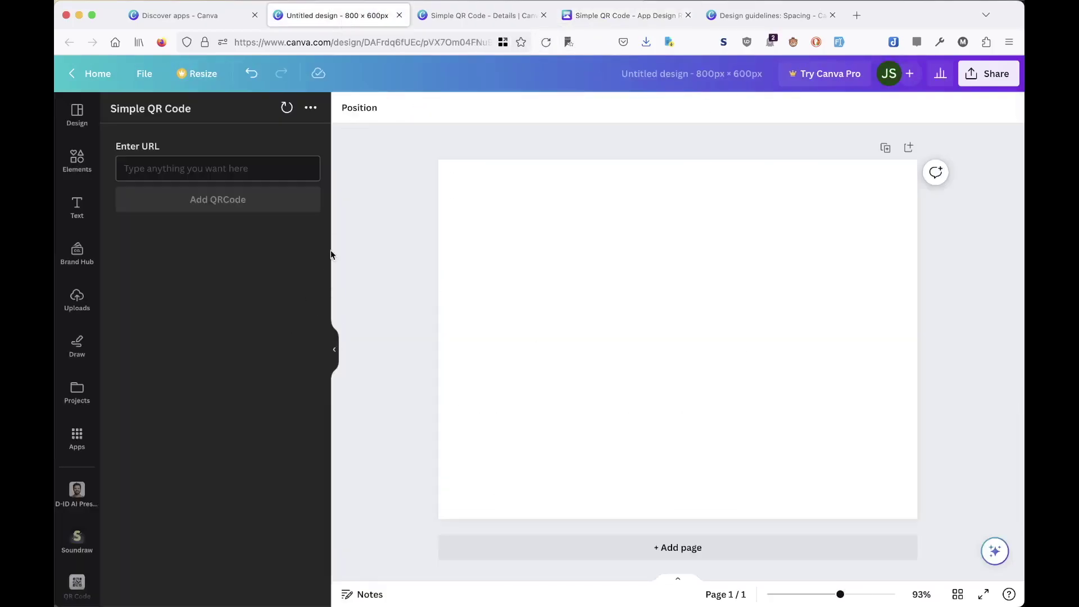
- Scroll through the listing's uploaded icon, featured image and app images, then switch to WebStorm
{"action": "left_click", "coordinate": [484, 16]}
{"action": "scroll", "coordinate": [443, 368], "scroll_direction": "down", "scroll_amount": 5}
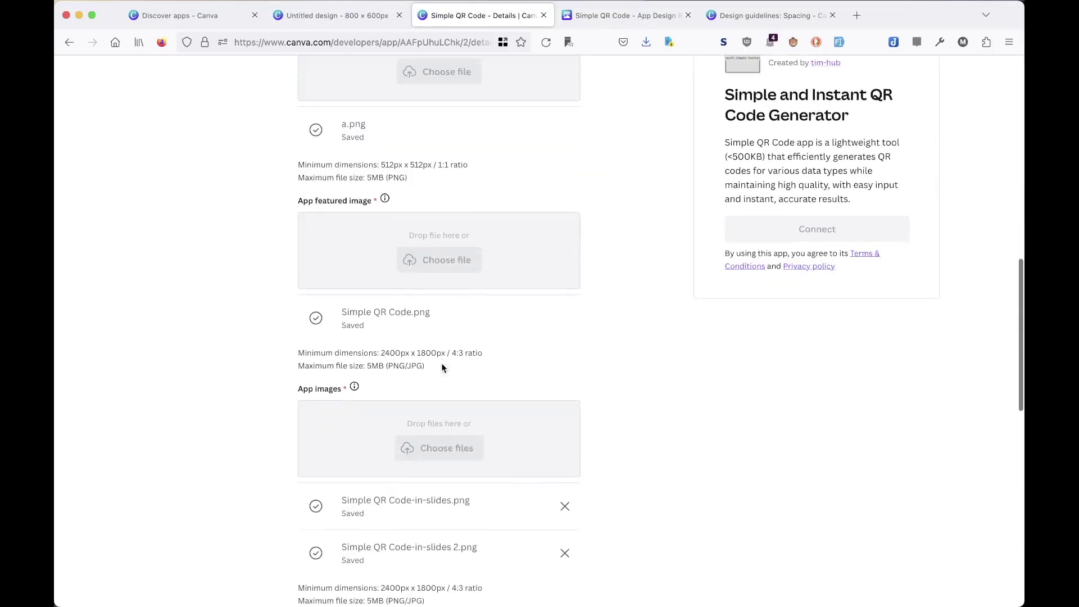
{"action": "scroll", "coordinate": [442, 368], "scroll_direction": "down", "scroll_amount": 9}
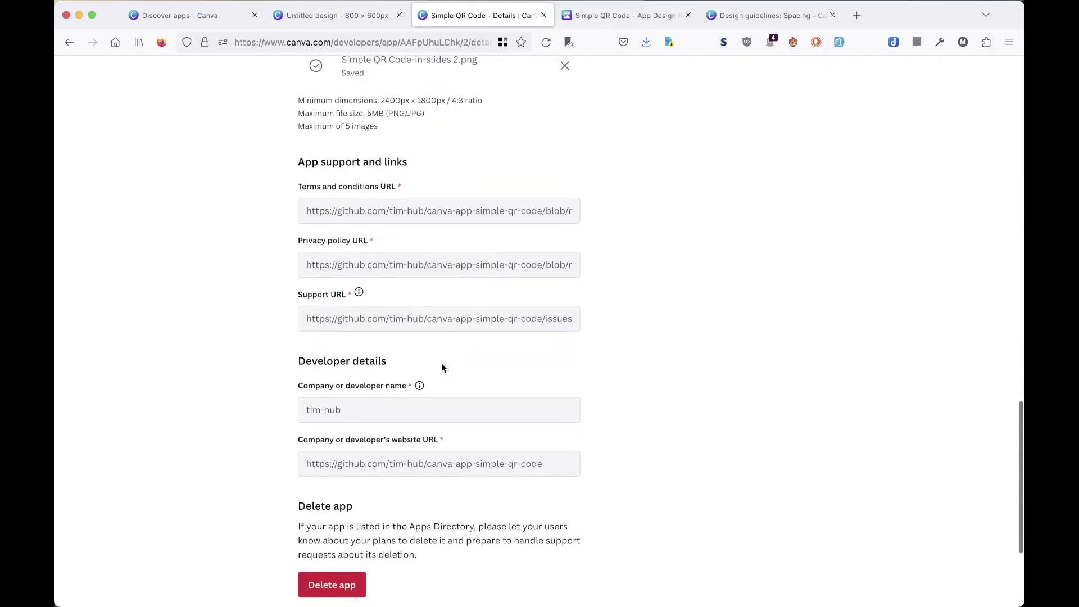
{"action": "scroll", "coordinate": [442, 369], "scroll_direction": "up", "scroll_amount": 10}
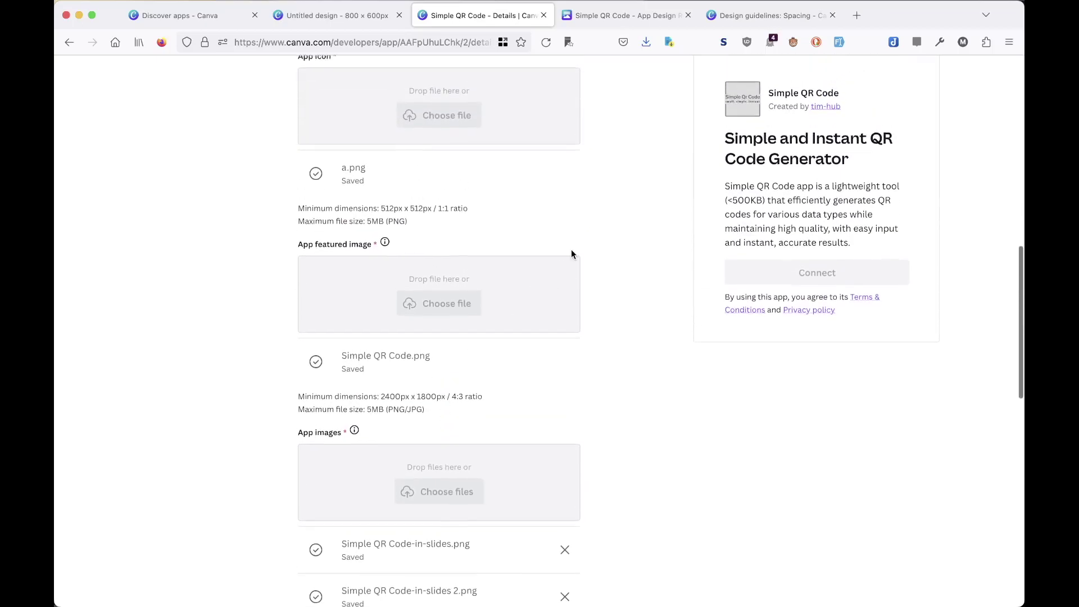
{"action": "scroll", "coordinate": [571, 254], "scroll_direction": "up", "scroll_amount": 4}
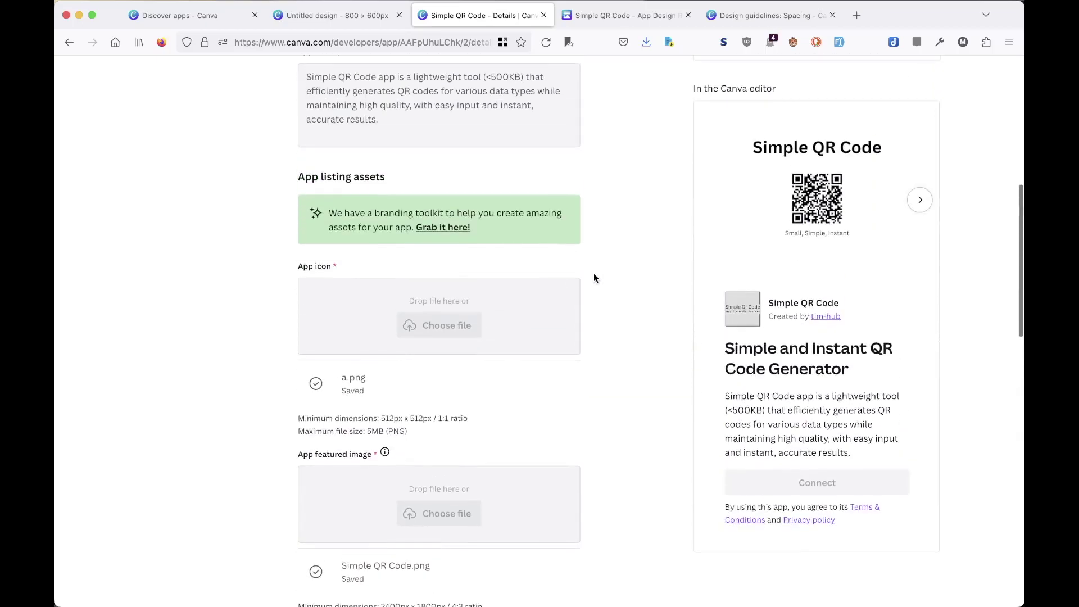
{"action": "scroll", "coordinate": [595, 277], "scroll_direction": "up", "scroll_amount": 3}
{"action": "scroll", "coordinate": [597, 153], "scroll_direction": "up", "scroll_amount": 3}
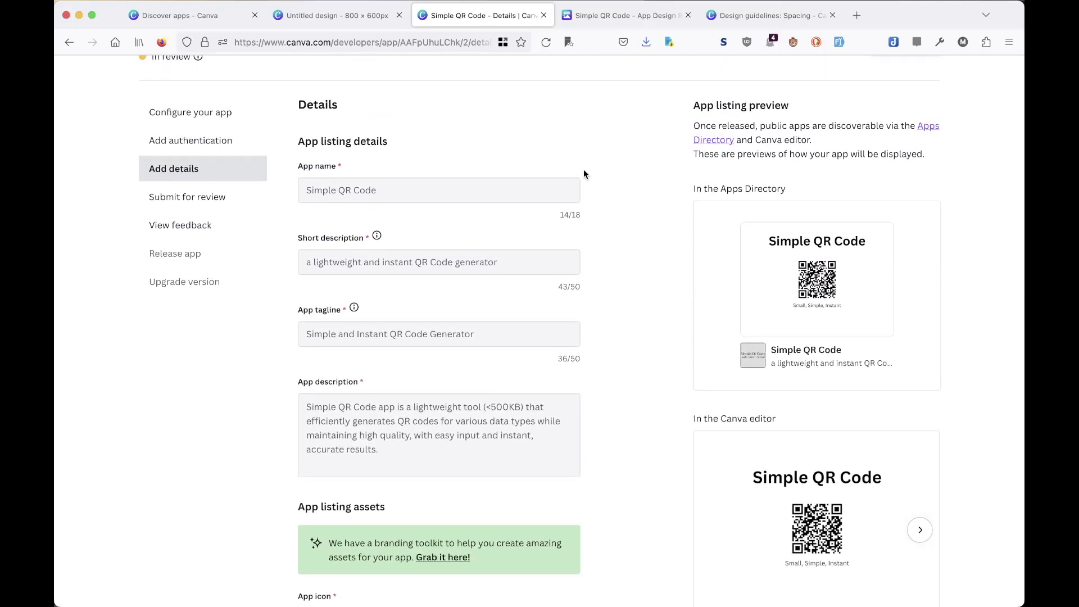
{"action": "mouse_move", "coordinate": [618, 602]}
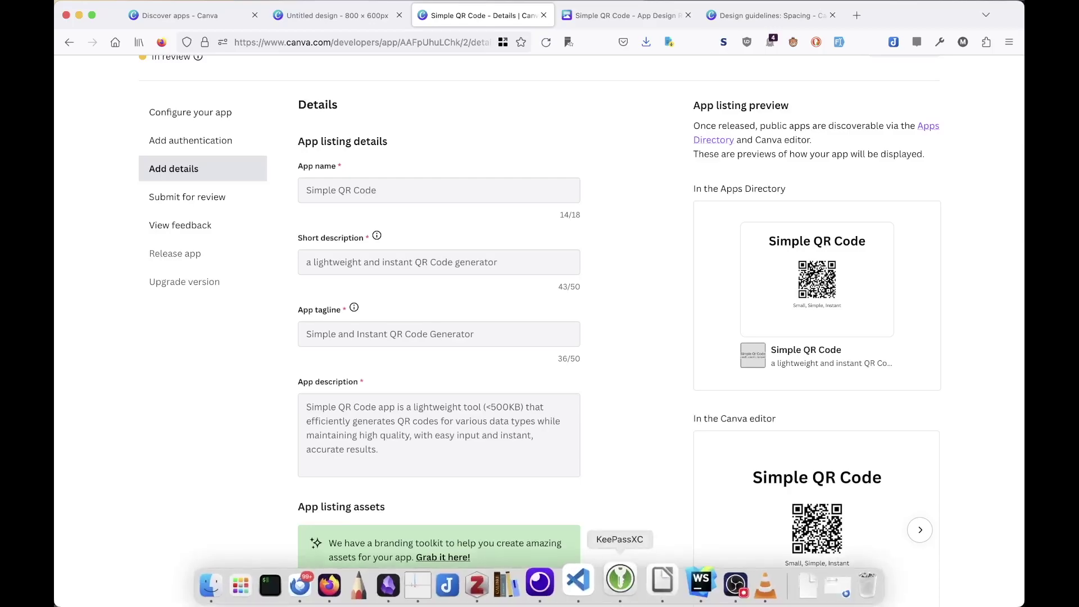
{"action": "left_click", "coordinate": [680, 591]}
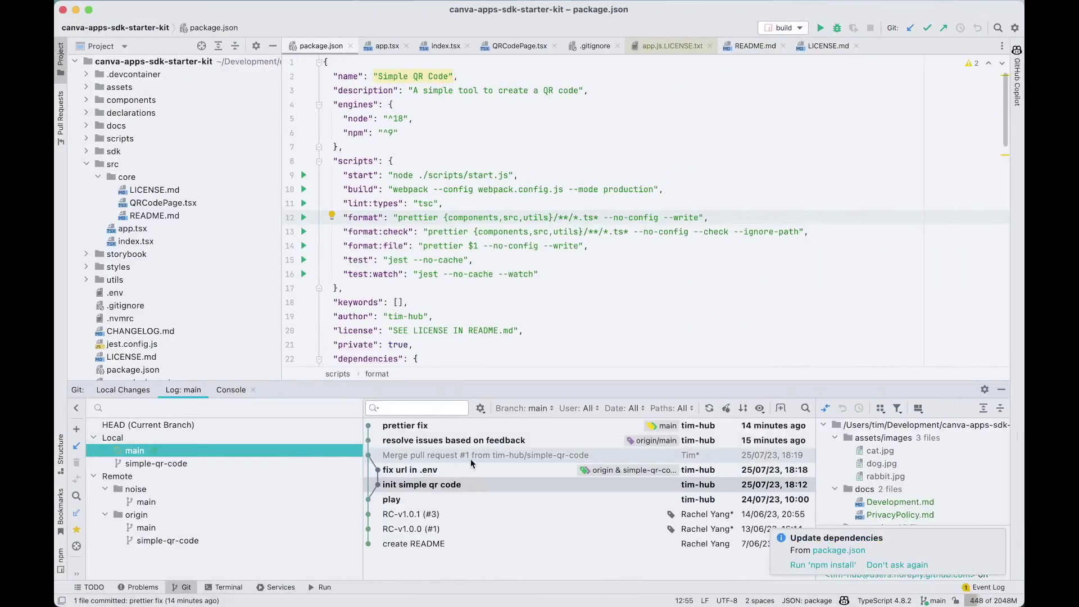
- Open the QRCodePage.tsx diff from the 'resolve issues based on feedback' commit and read the changes
{"action": "left_click", "coordinate": [479, 441]}
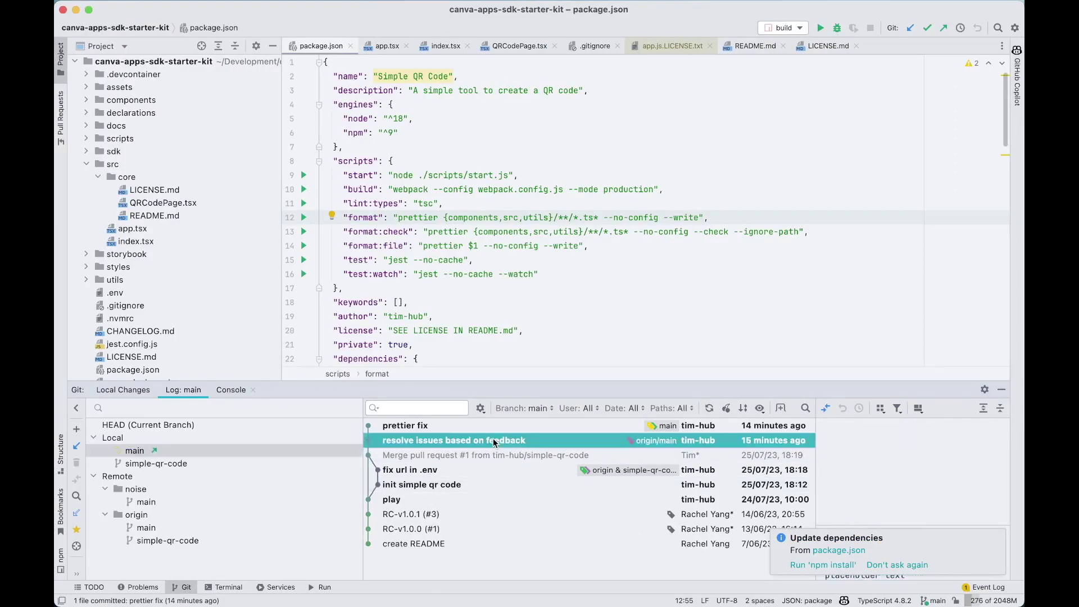
{"action": "double_click", "coordinate": [888, 438]}
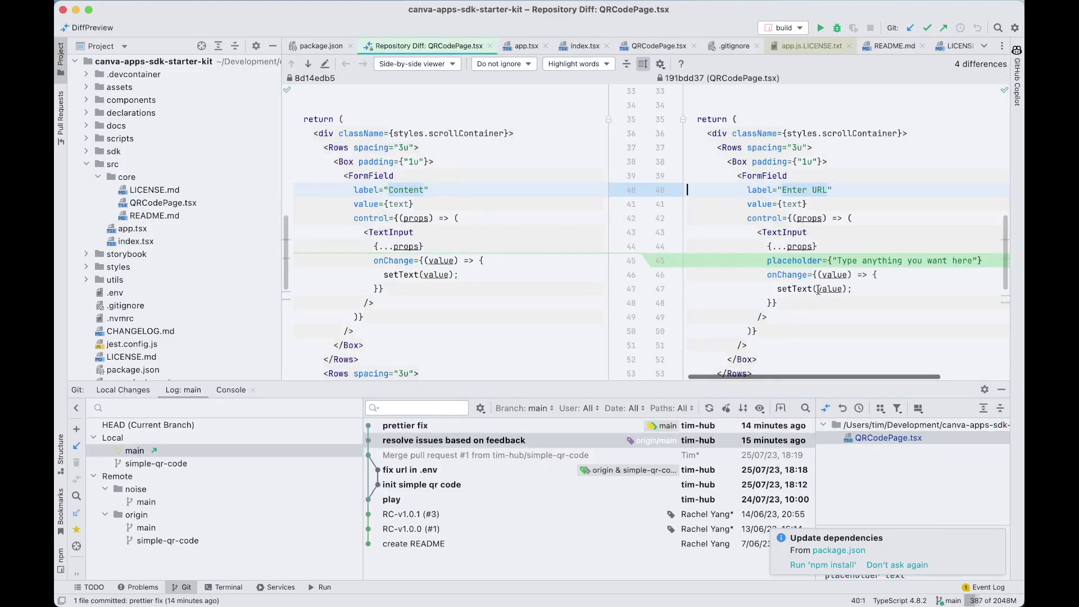
{"action": "scroll", "coordinate": [808, 279], "scroll_direction": "down", "scroll_amount": 2}
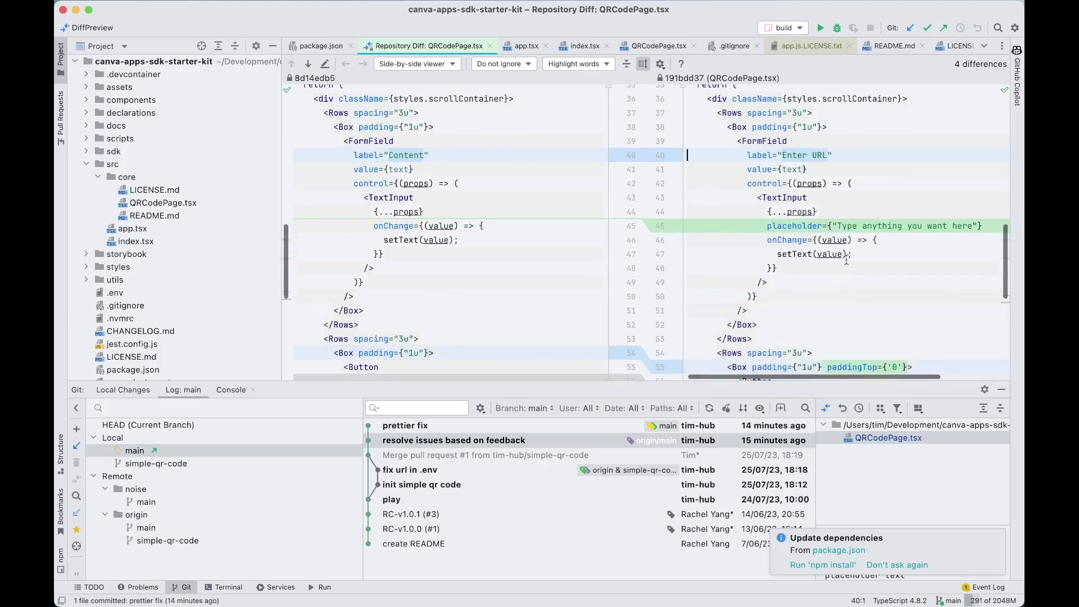
{"action": "scroll", "coordinate": [790, 192], "scroll_direction": "down", "scroll_amount": 7}
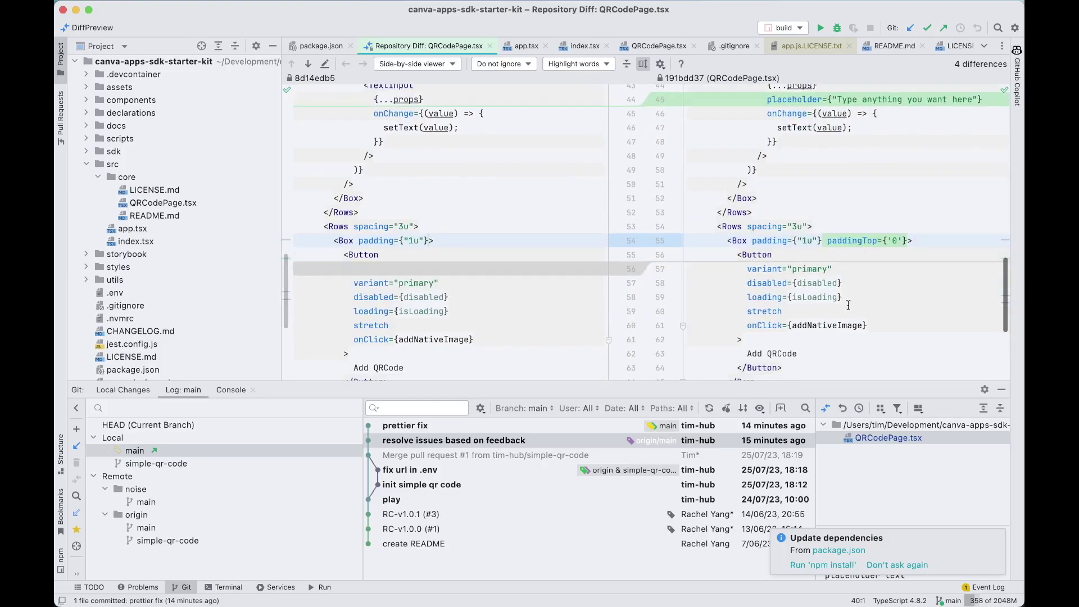
{"action": "scroll", "coordinate": [848, 305], "scroll_direction": "up", "scroll_amount": 1}
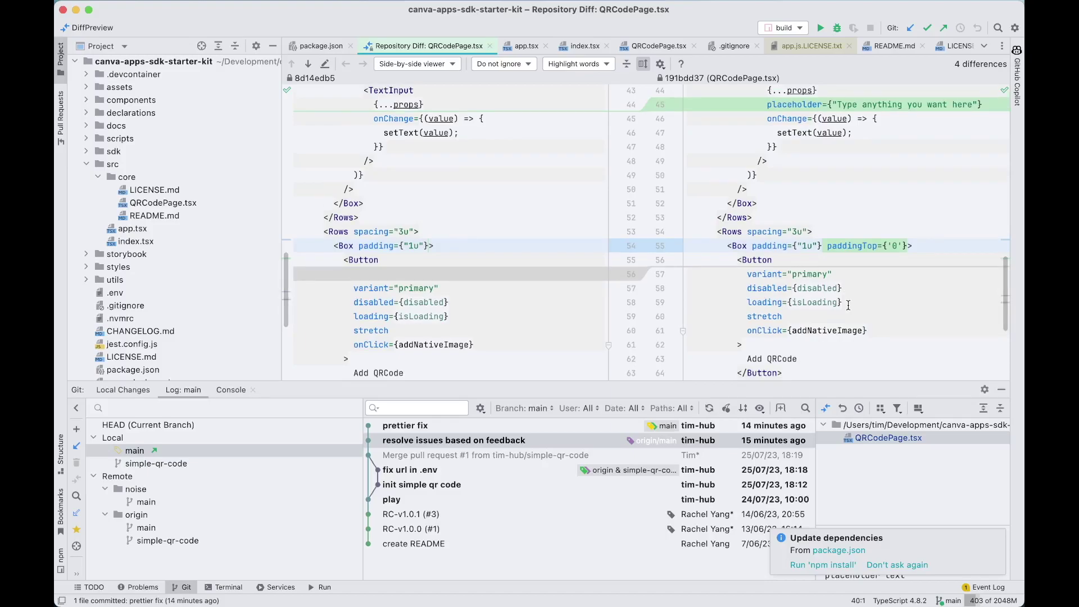
{"action": "scroll", "coordinate": [848, 305], "scroll_direction": "up", "scroll_amount": 10}
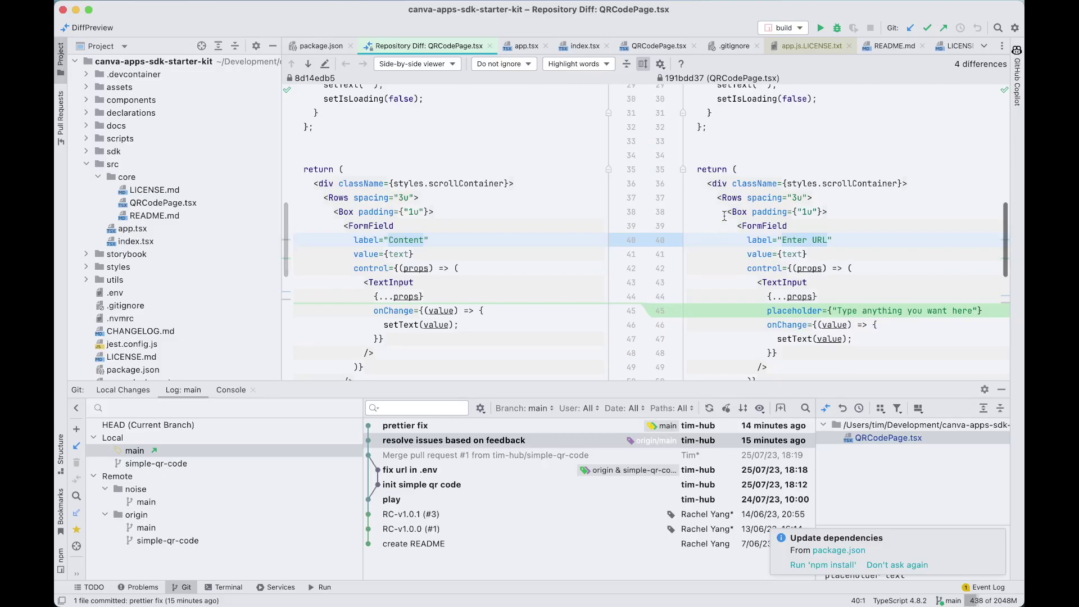
- Highlight the new Box padding line with zero top padding, then go back to the browser listing
{"action": "left_click_drag", "start_coordinate": [723, 212], "coordinate": [861, 211]}
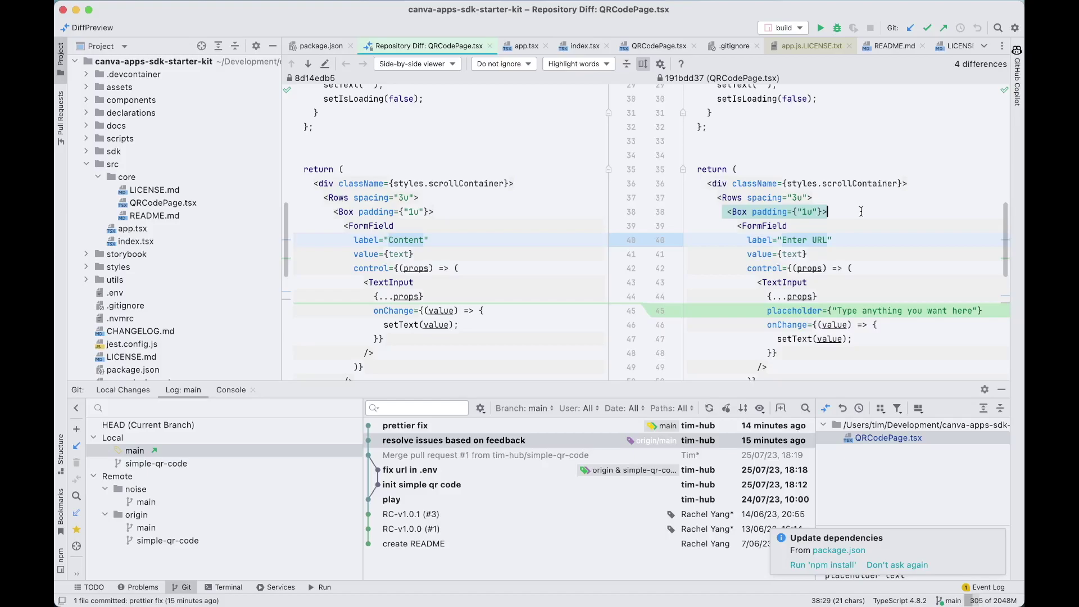
{"action": "mouse_move", "coordinate": [783, 212]}
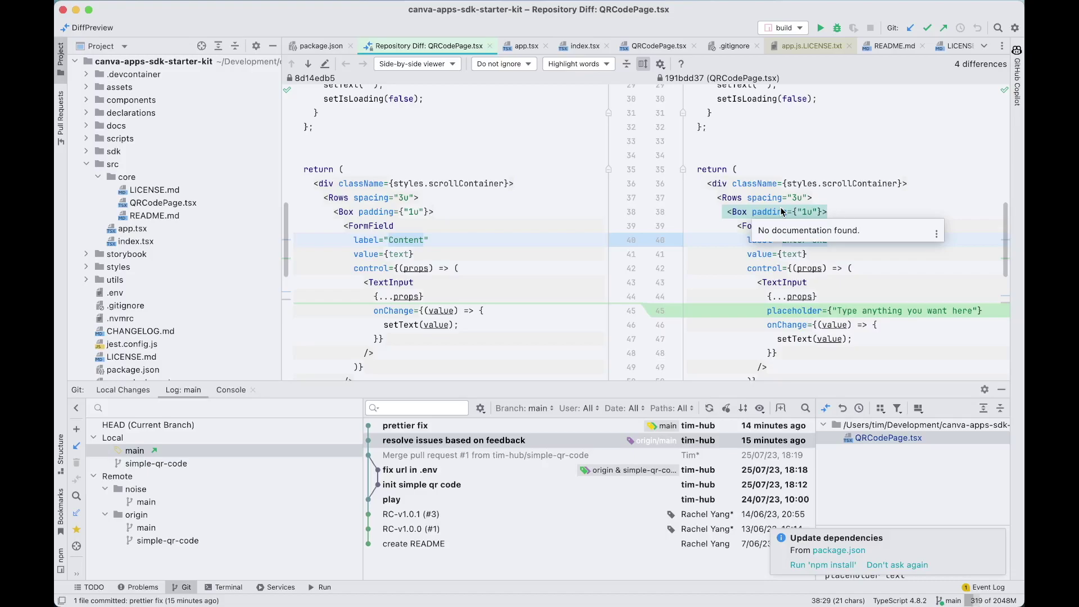
{"action": "key", "text": "ctrl+Left"}
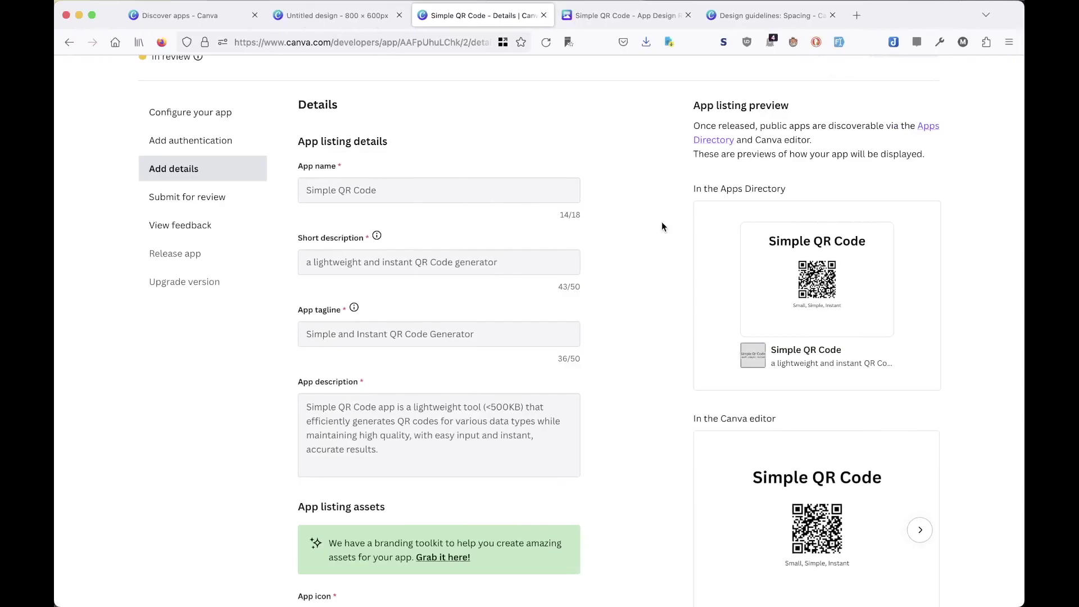
{"action": "scroll", "coordinate": [663, 223], "scroll_direction": "down", "scroll_amount": 3}
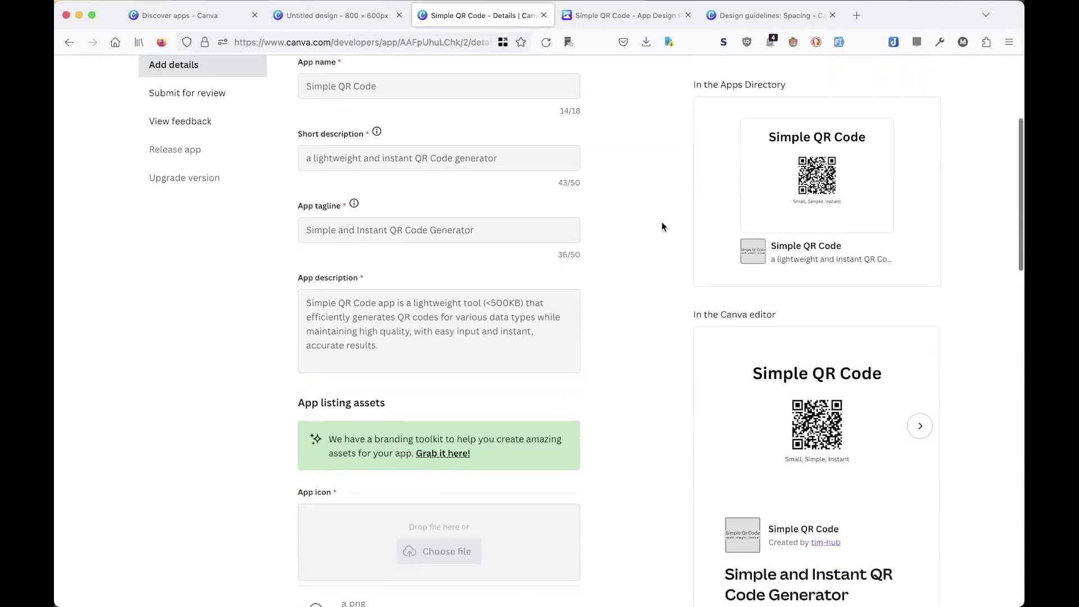